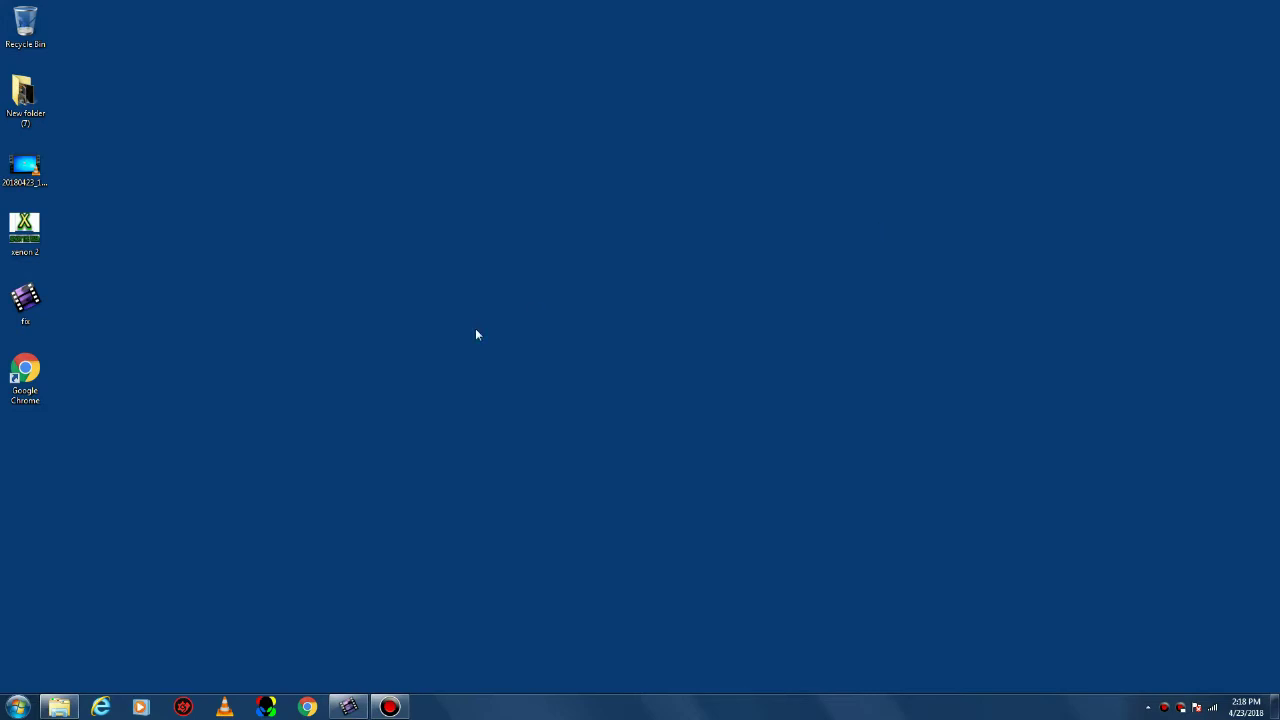
Launch Chrome from the desktop and load google.com
double_click(25, 372)
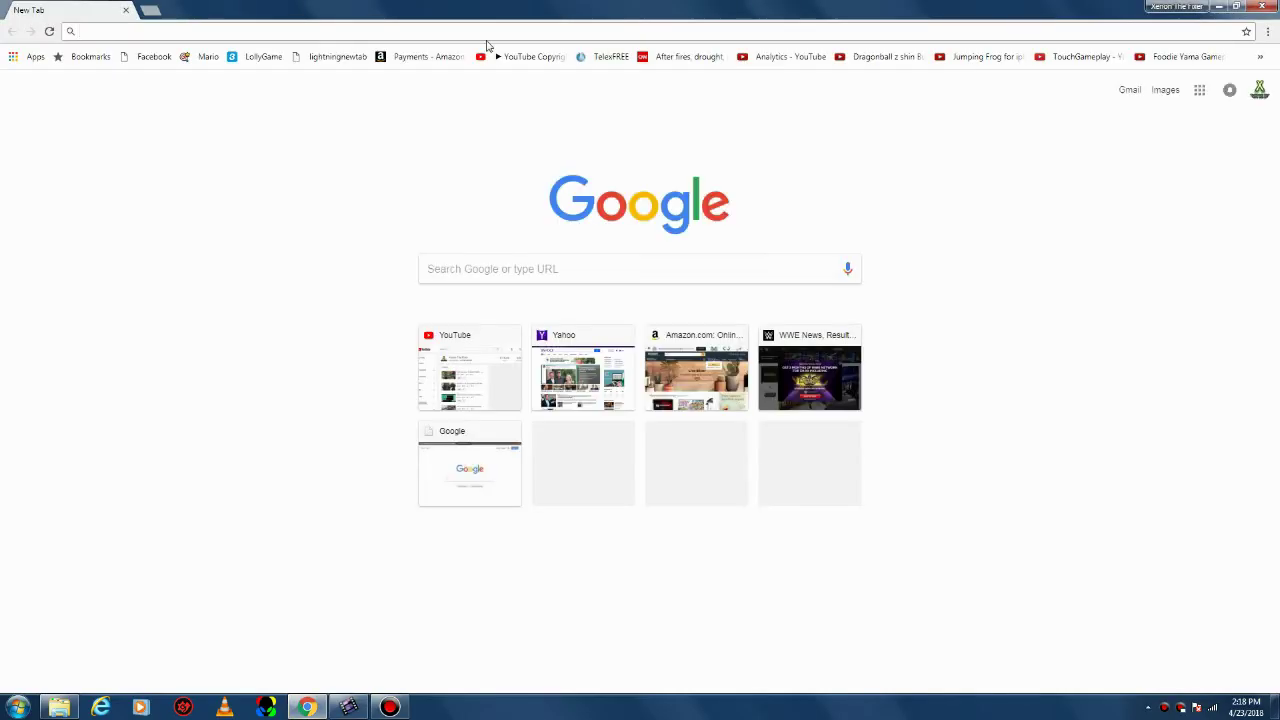
text(goo)
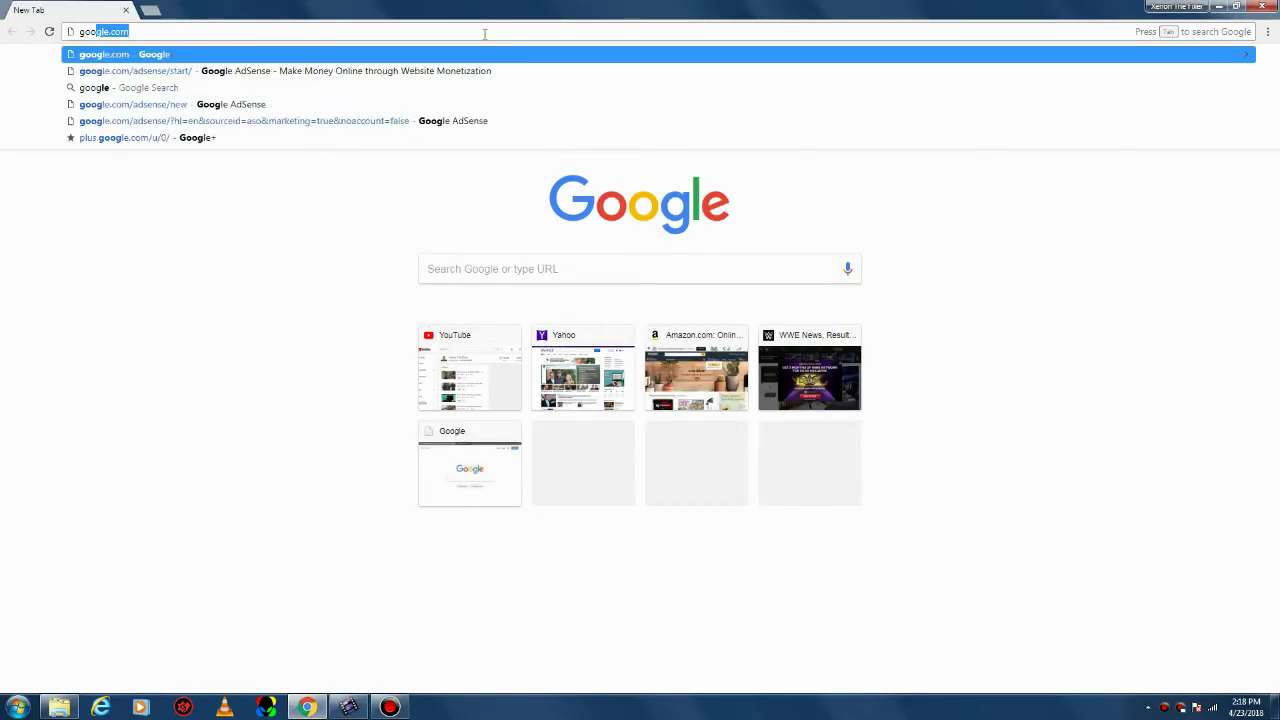
text(gle.c)
key(Return)
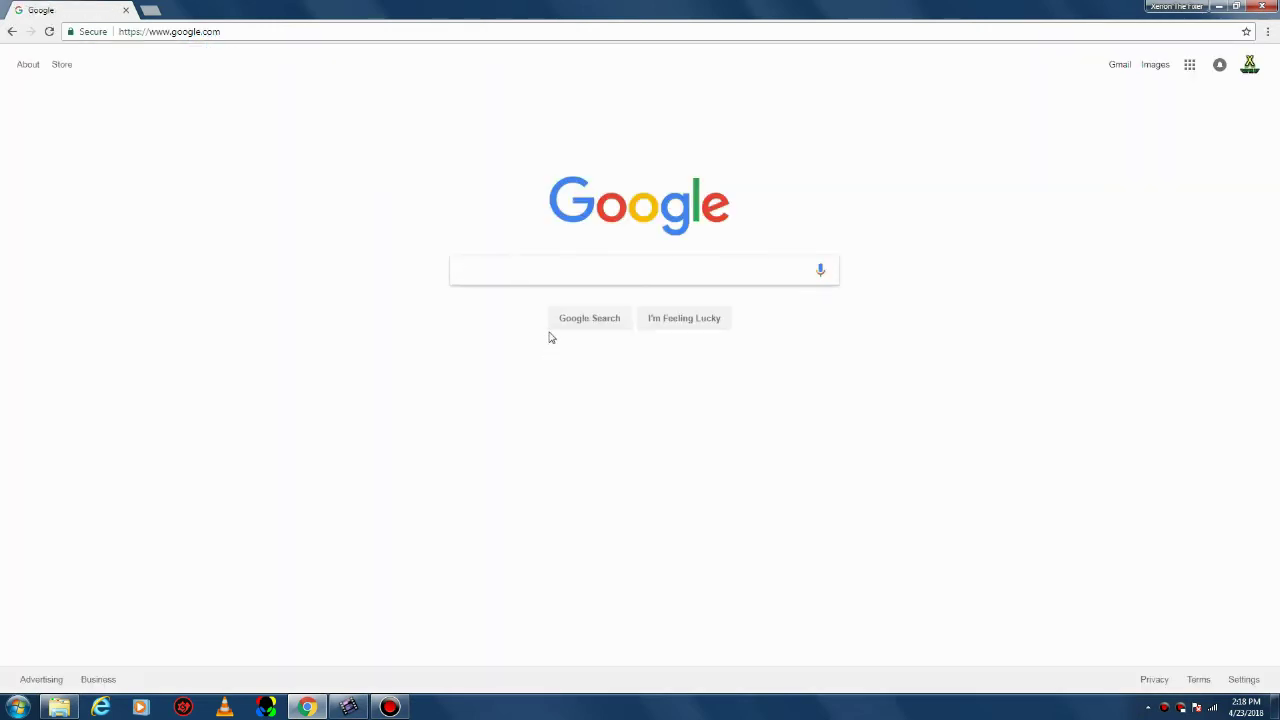
Search Google for 'malwarebytes'
click(611, 274)
text(malway)
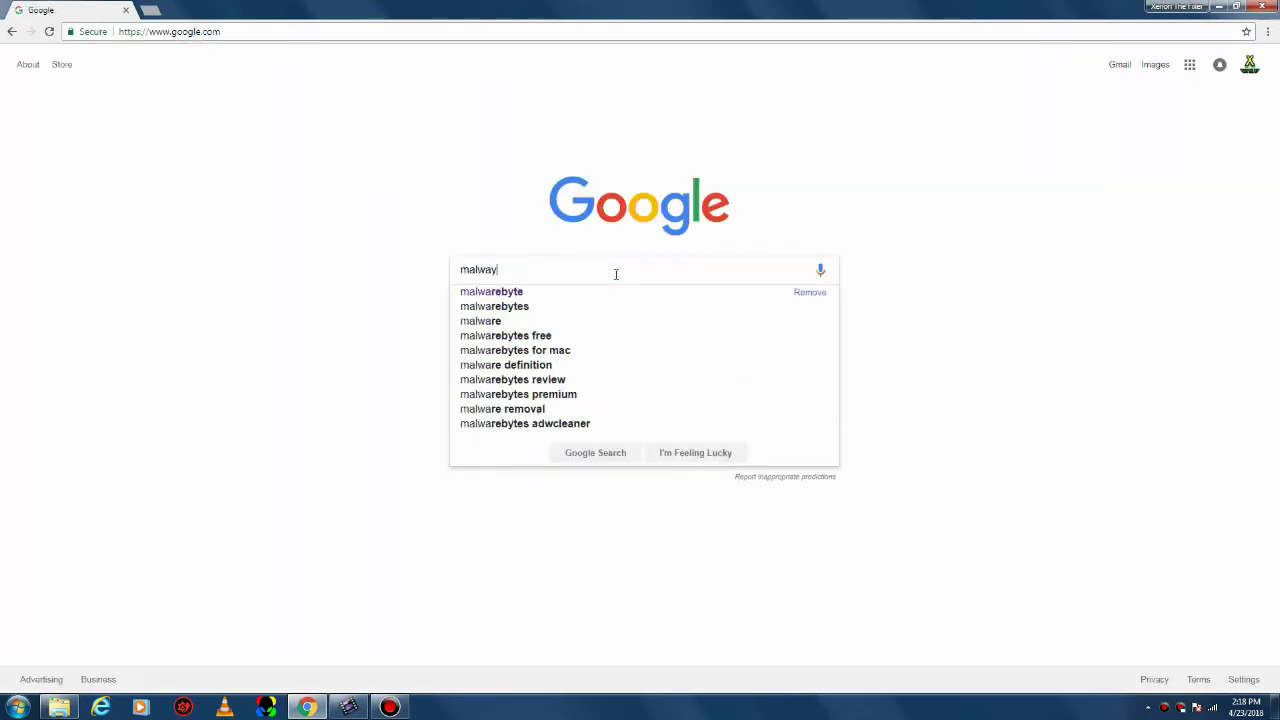
key(BackSpace)
text(e)
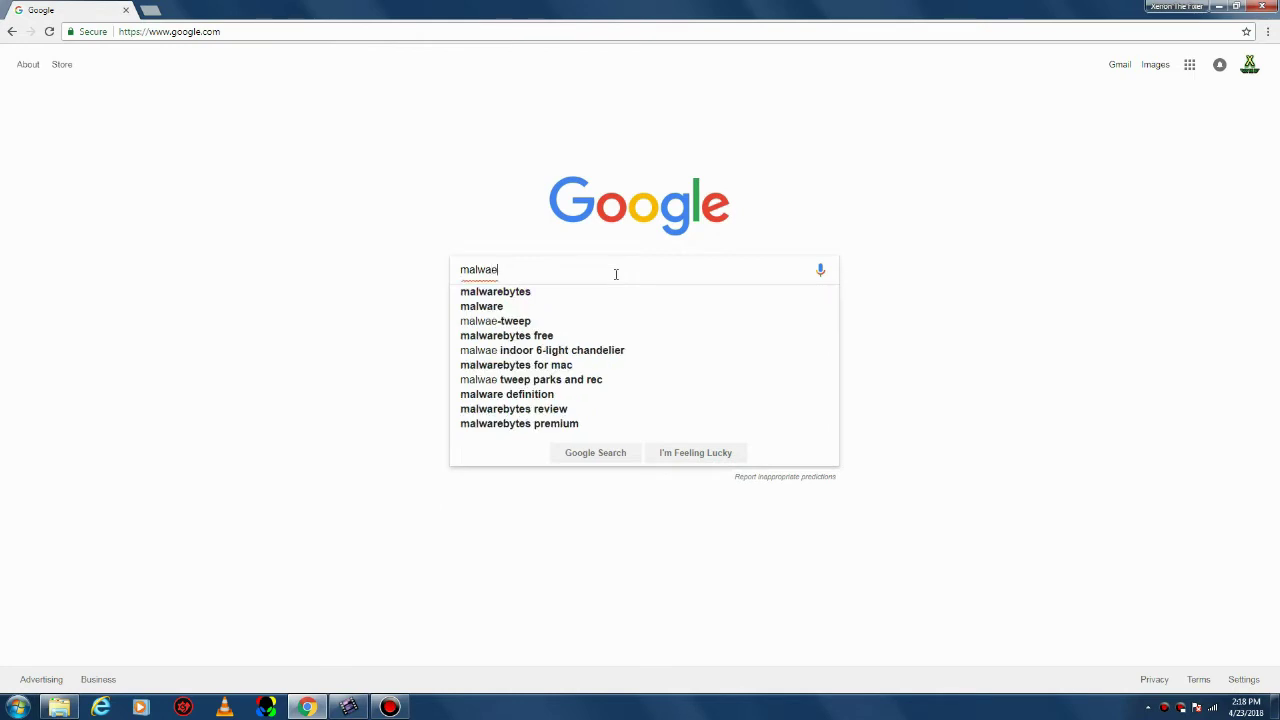
key(BackSpace)
text(rebytes)
key(Return)
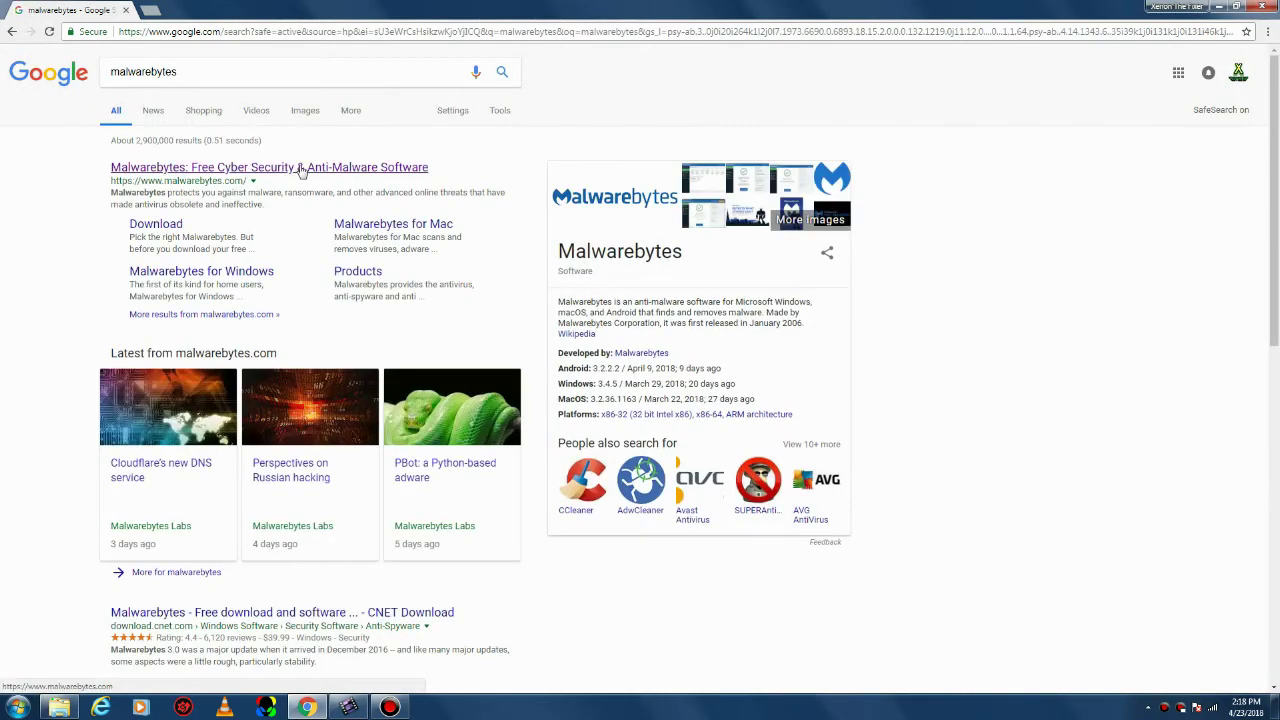
Download the free Malwarebytes installer from the official site, keeping it past the harmful-file warning
click(299, 168)
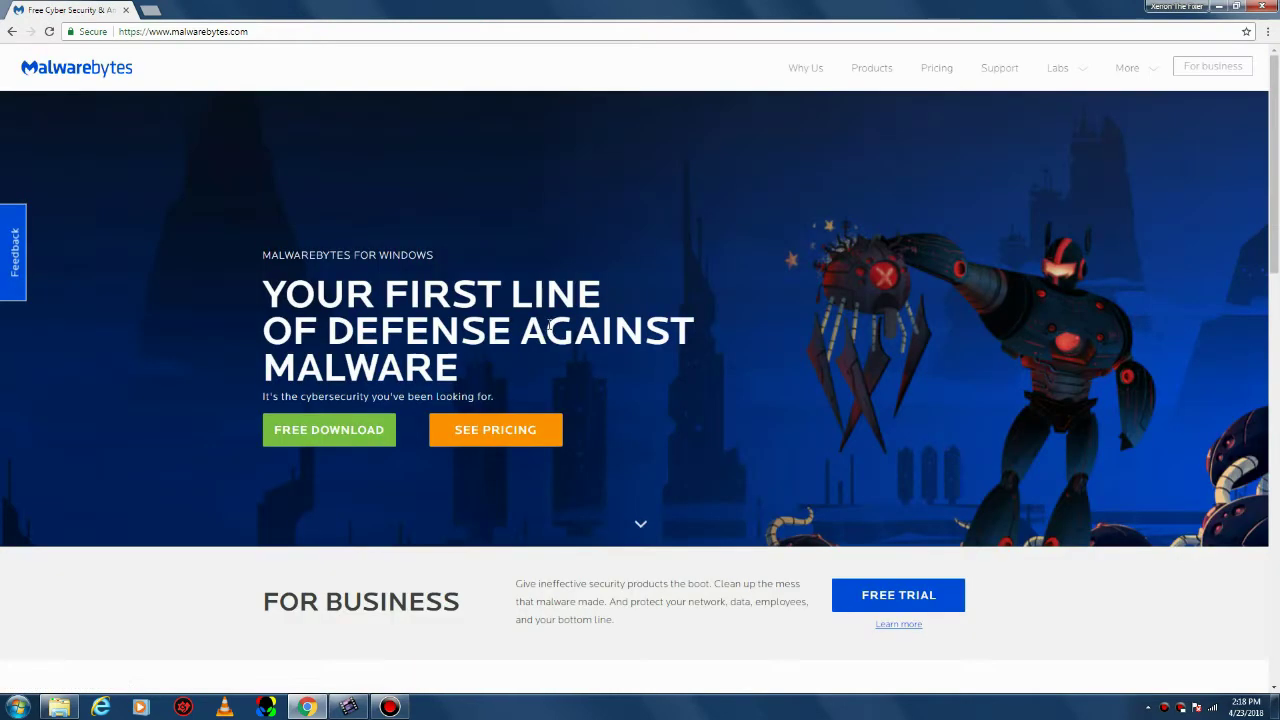
click(307, 434)
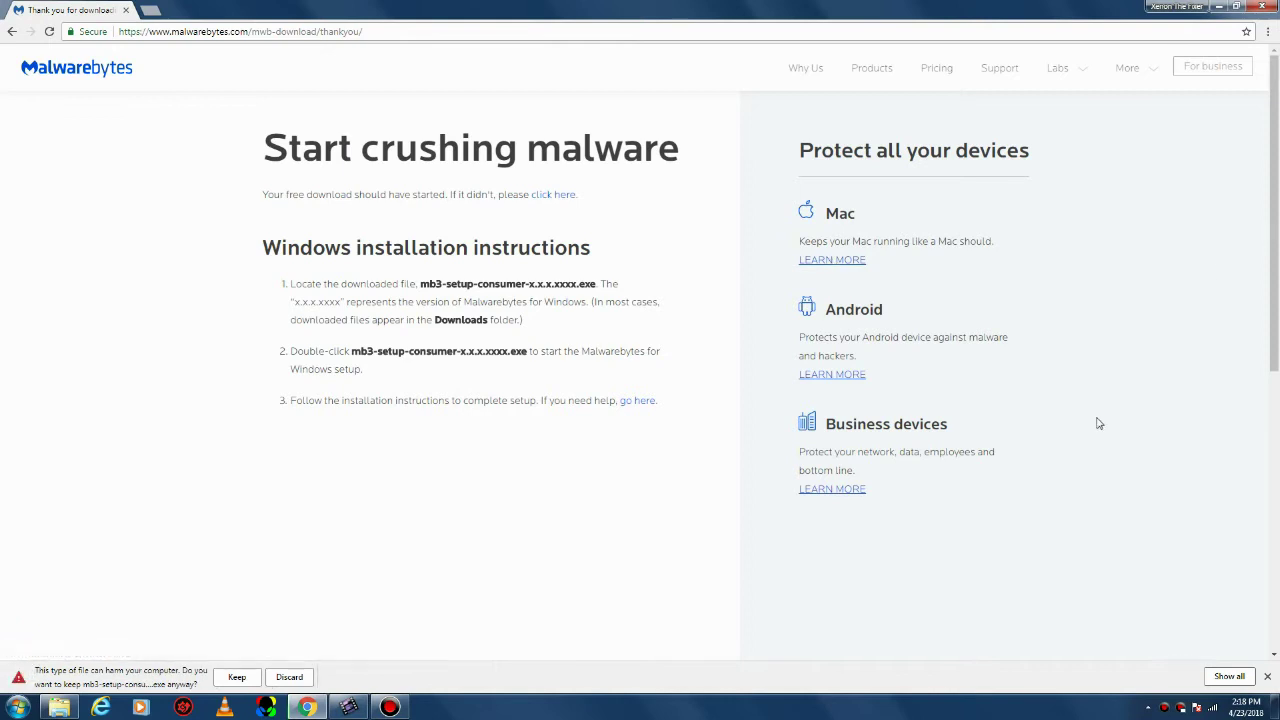
click(237, 677)
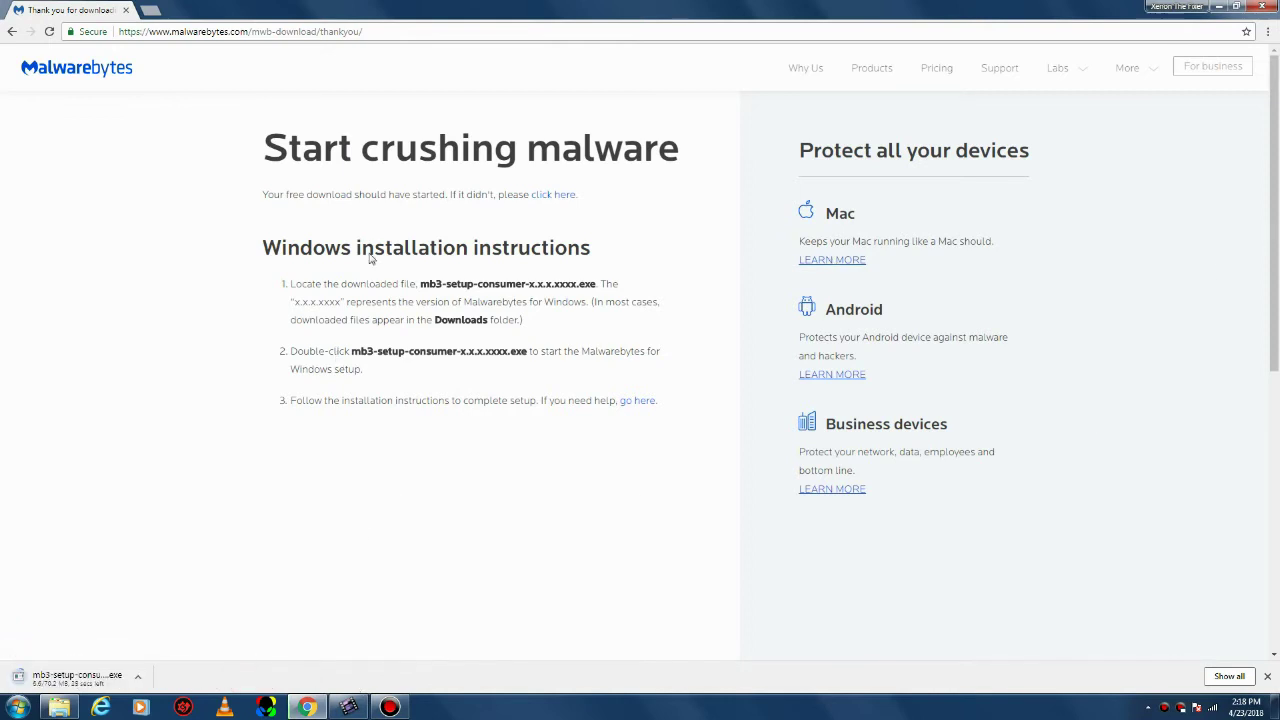
double_click(553, 7)
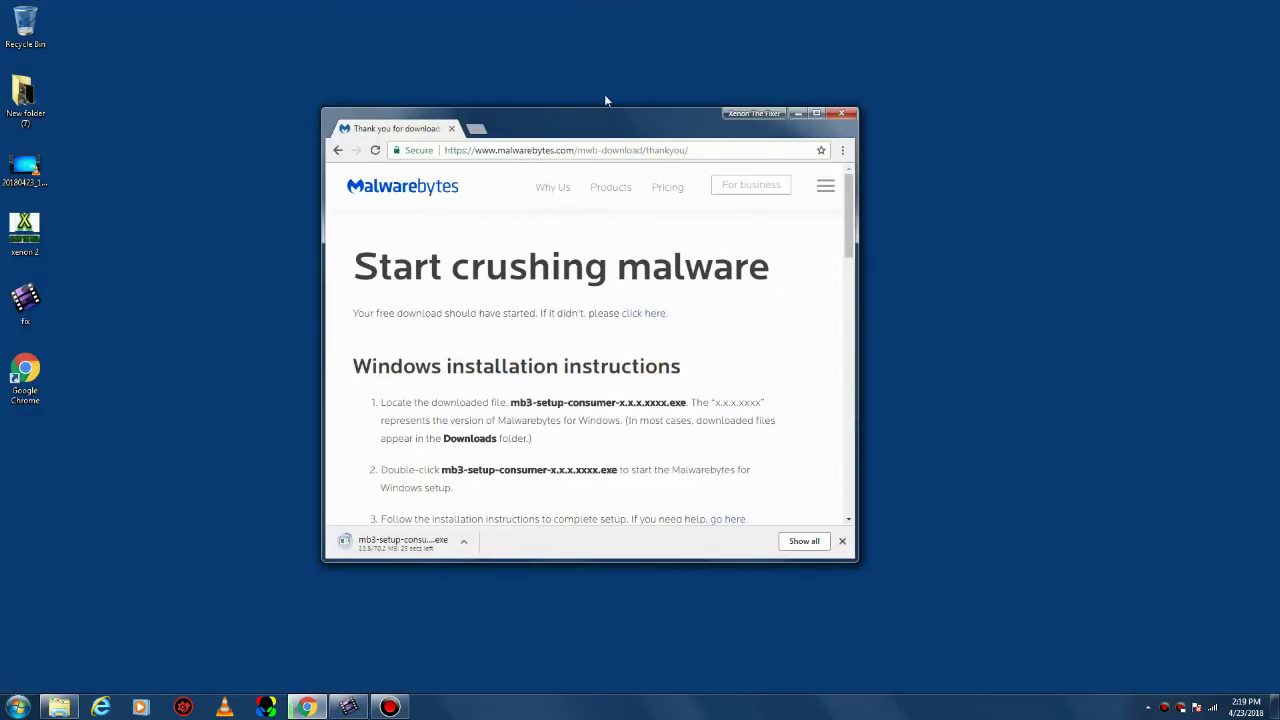
drag(609, 111, 790, 63)
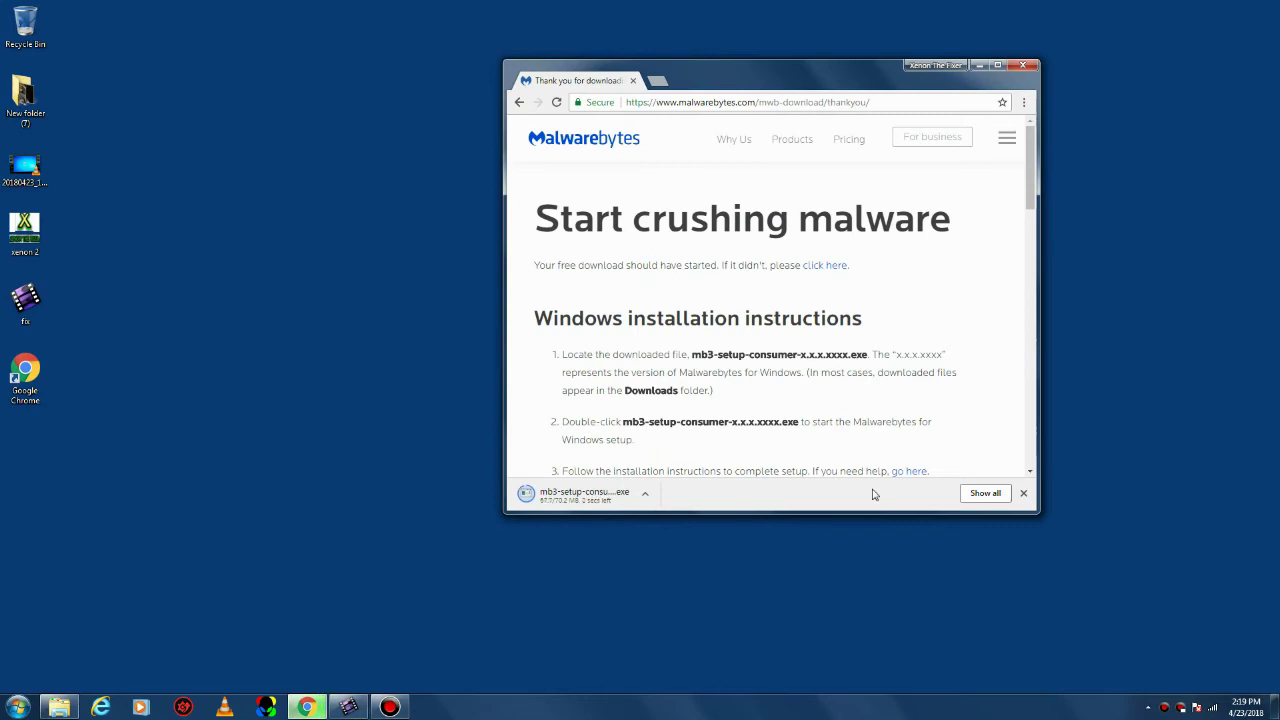
Run the mb3-setup-consumer installer, confirm the language, and agree and install Malwarebytes
click(613, 499)
click(666, 364)
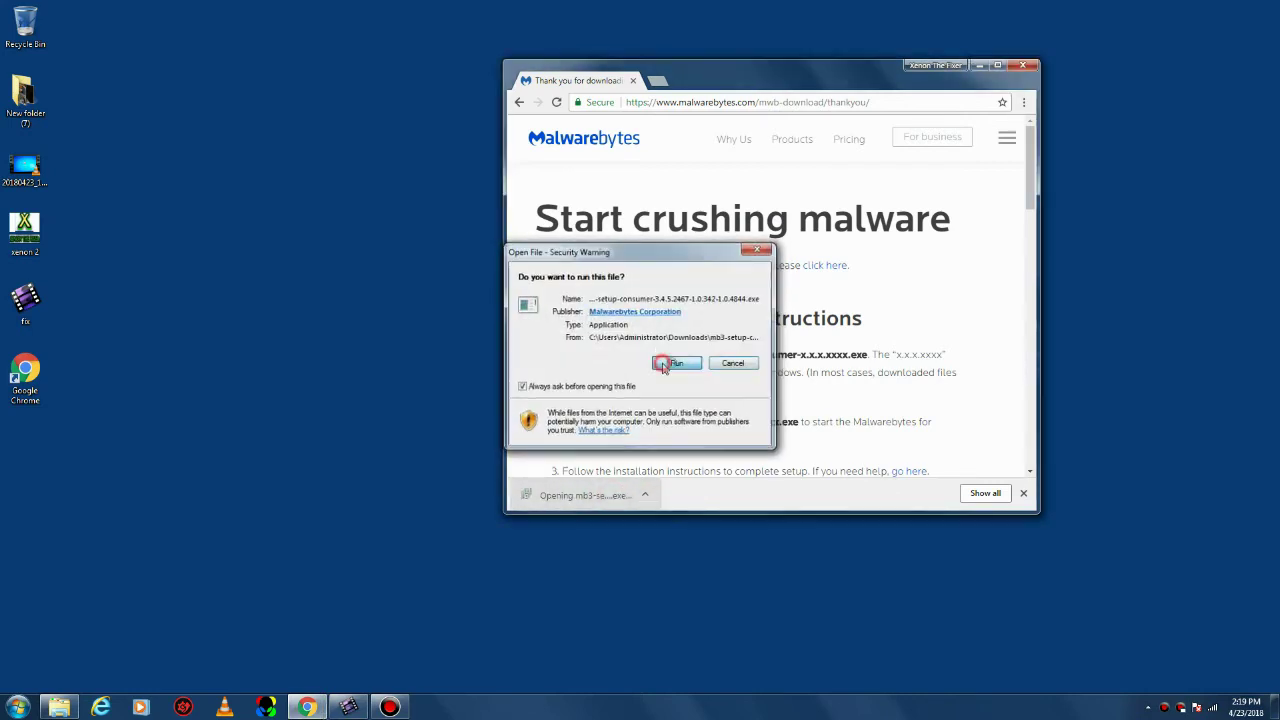
click(644, 384)
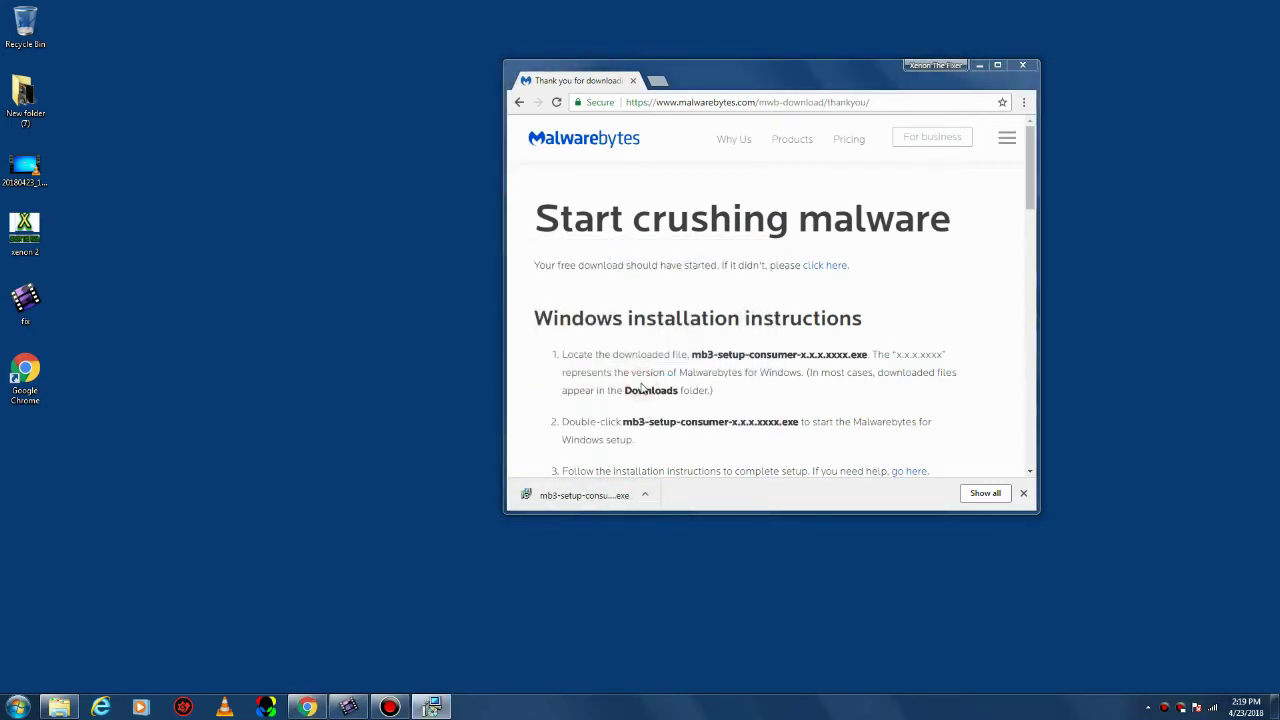
click(979, 65)
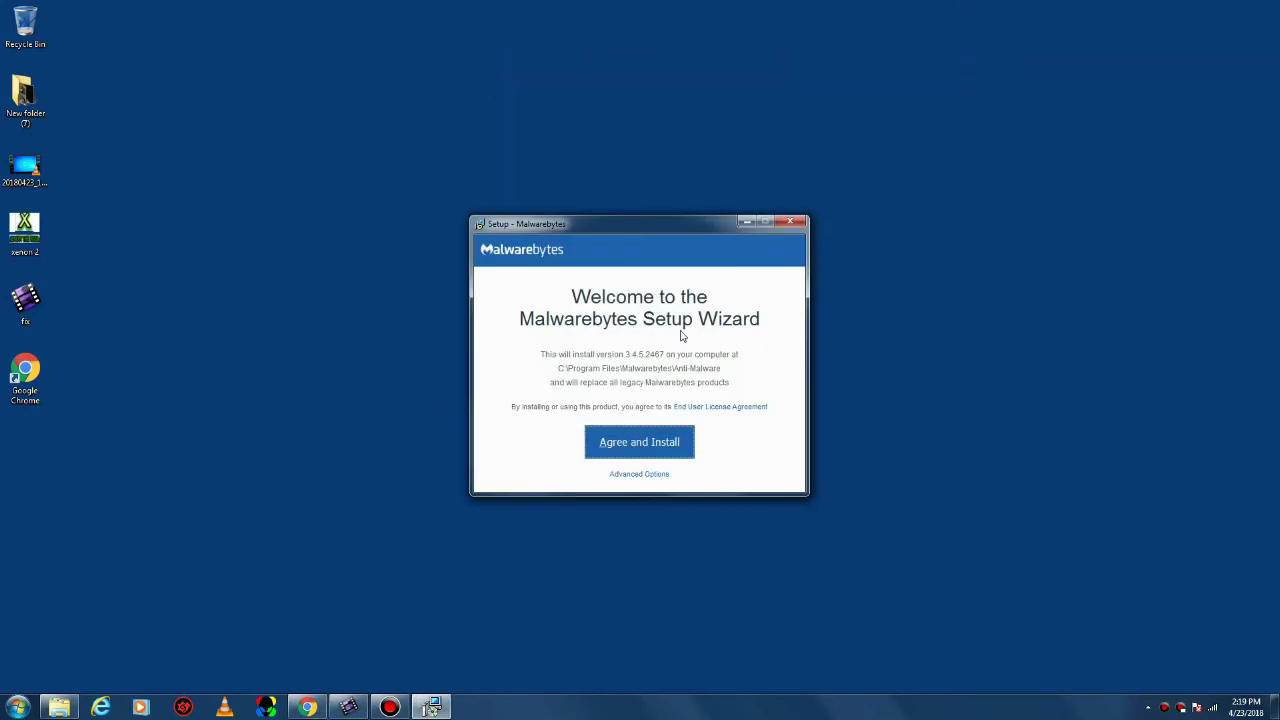
click(645, 447)
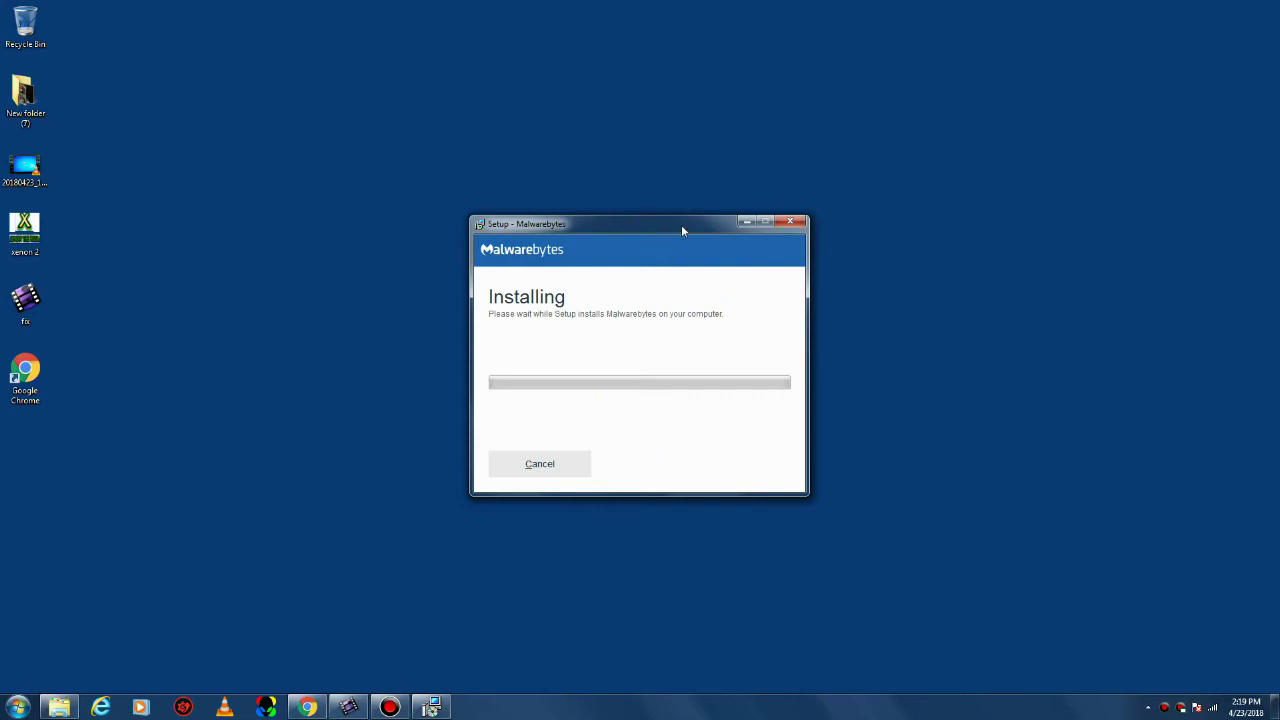
drag(644, 233, 627, 235)
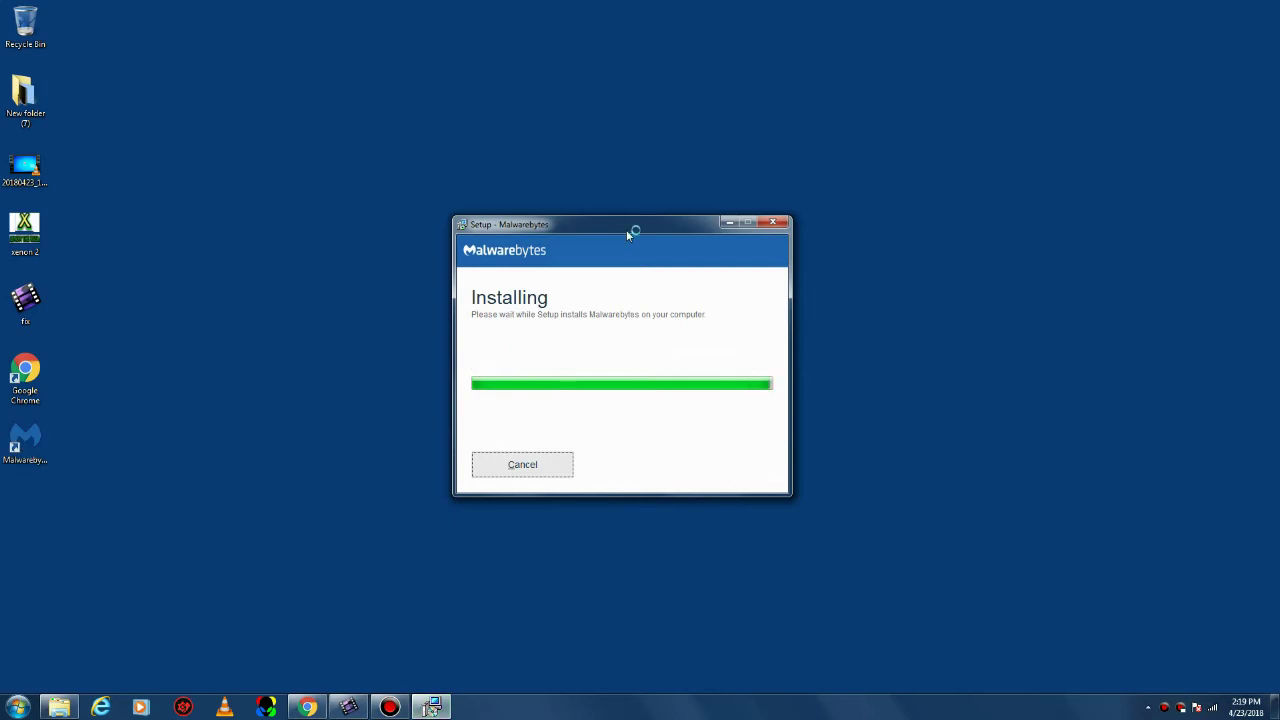
click(40, 444)
click(509, 207)
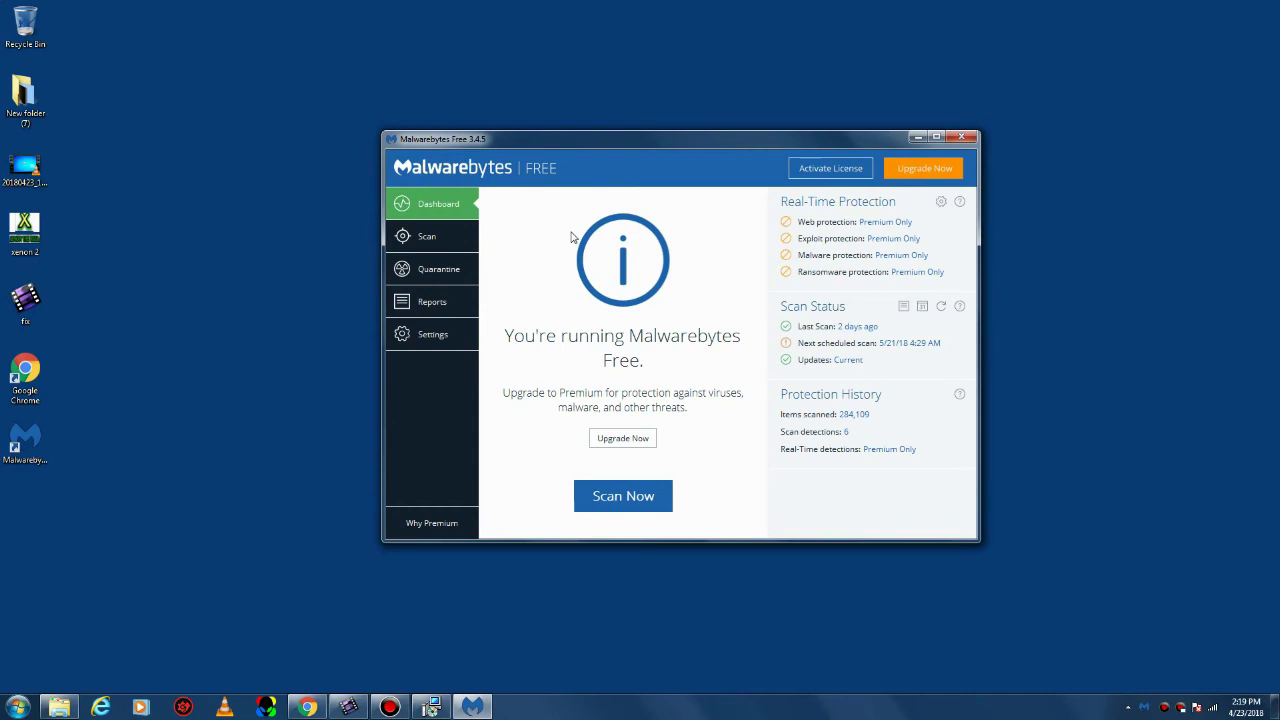
Run a Malwarebytes threat scan to 'No threats detected', then minimize it and finish Setup
click(440, 241)
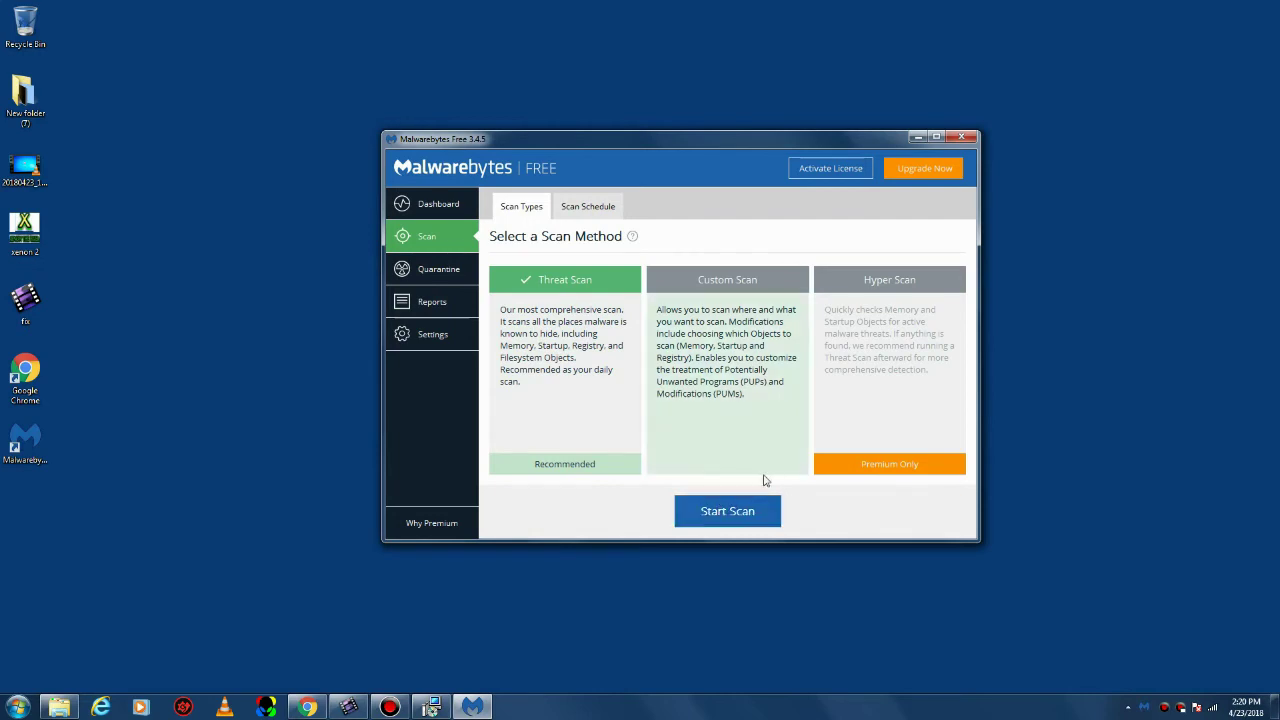
click(728, 511)
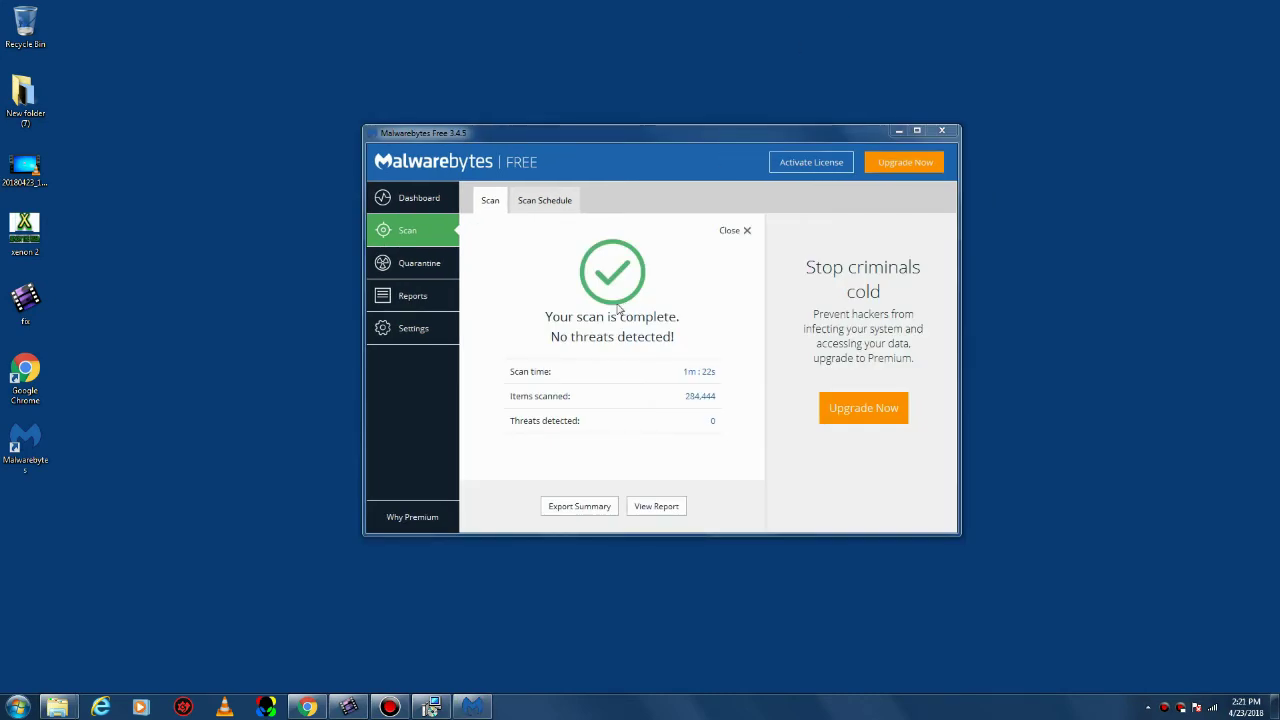
drag(670, 133, 662, 117)
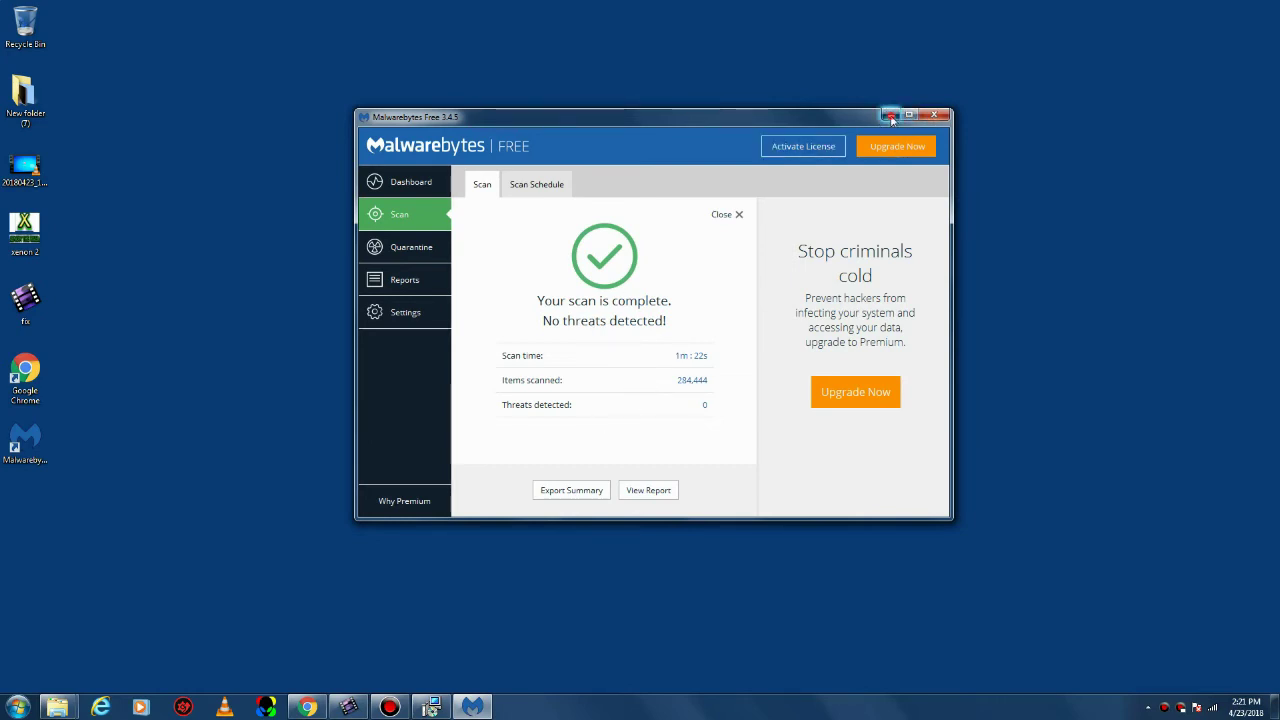
click(890, 115)
click(775, 223)
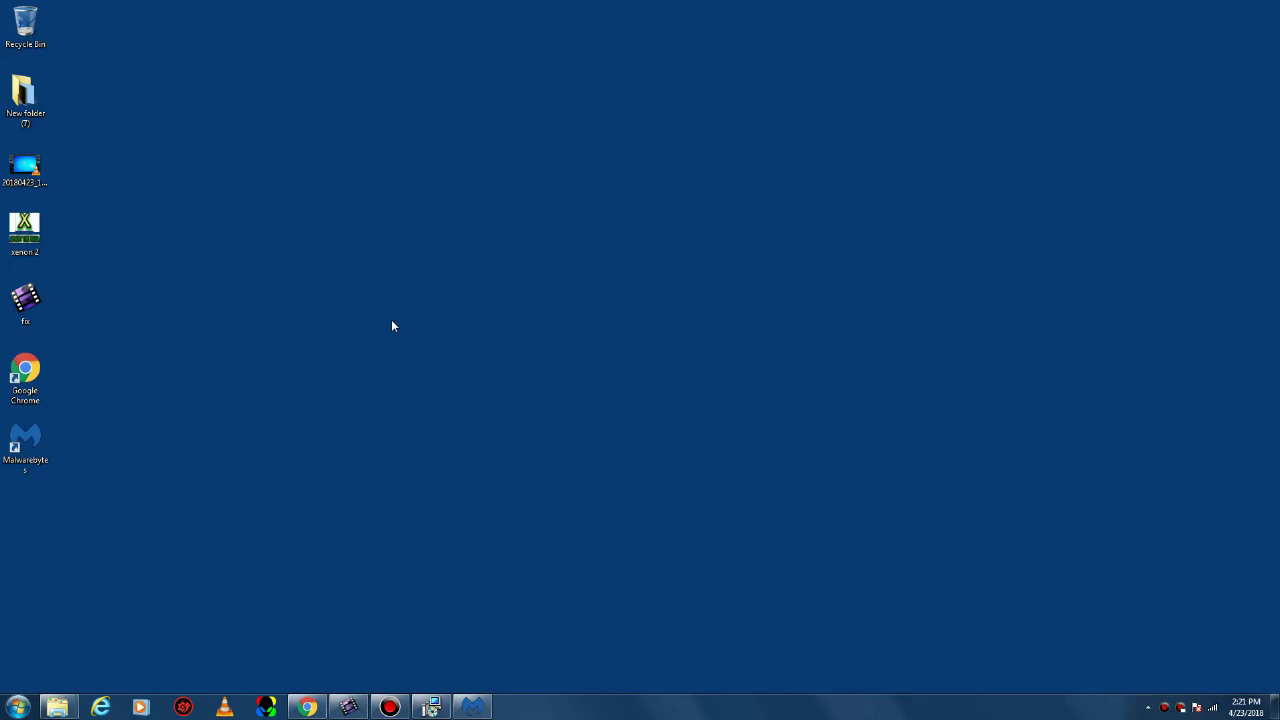
Drag the 'Uninstall a program' Start search result onto the desktop near the top centre
click(18, 707)
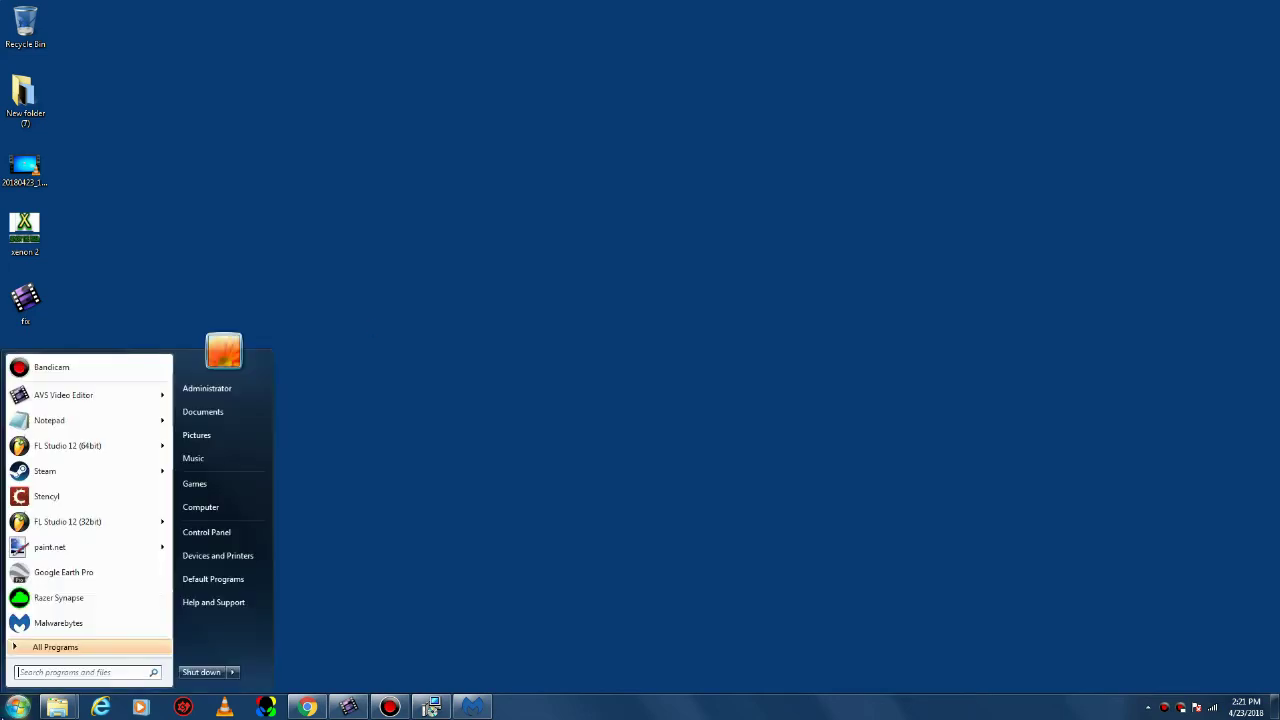
click(100, 675)
click(106, 668)
text(uninstall)
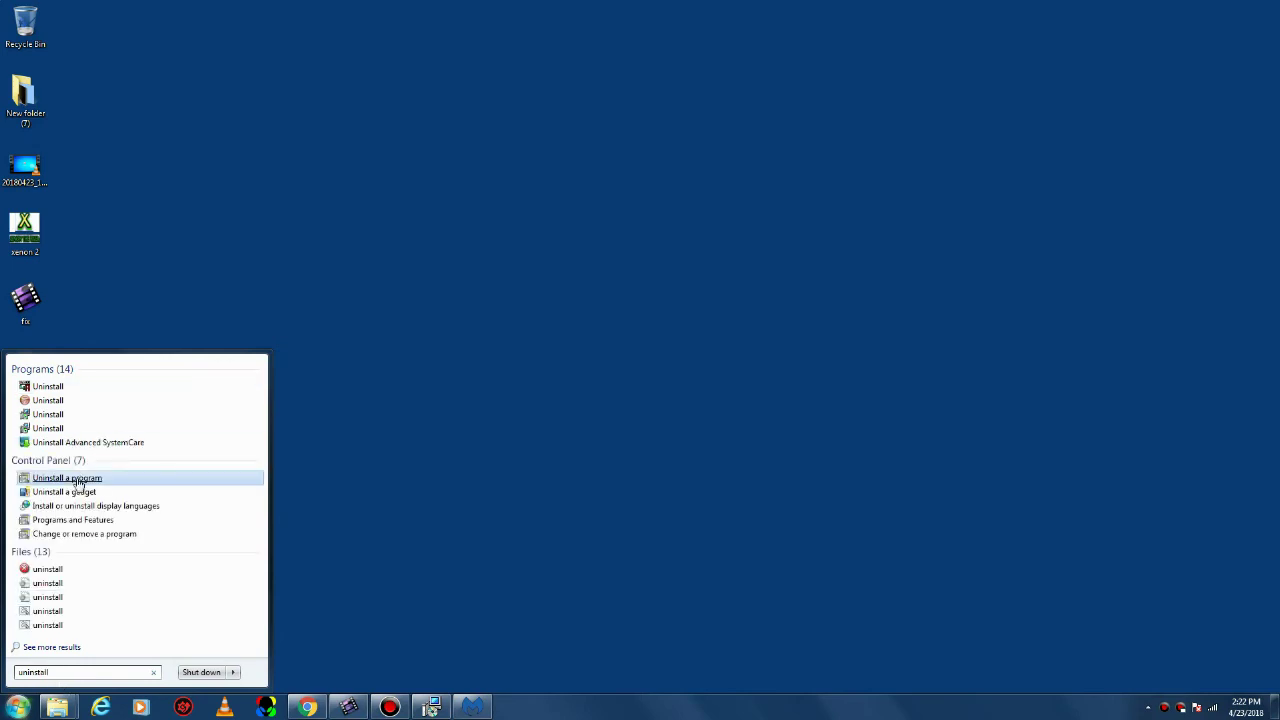
mouse_move(78, 486)
mouse_down()
mouse_move(380, 268)
mouse_move(528, 198)
mouse_up()
click(394, 157)
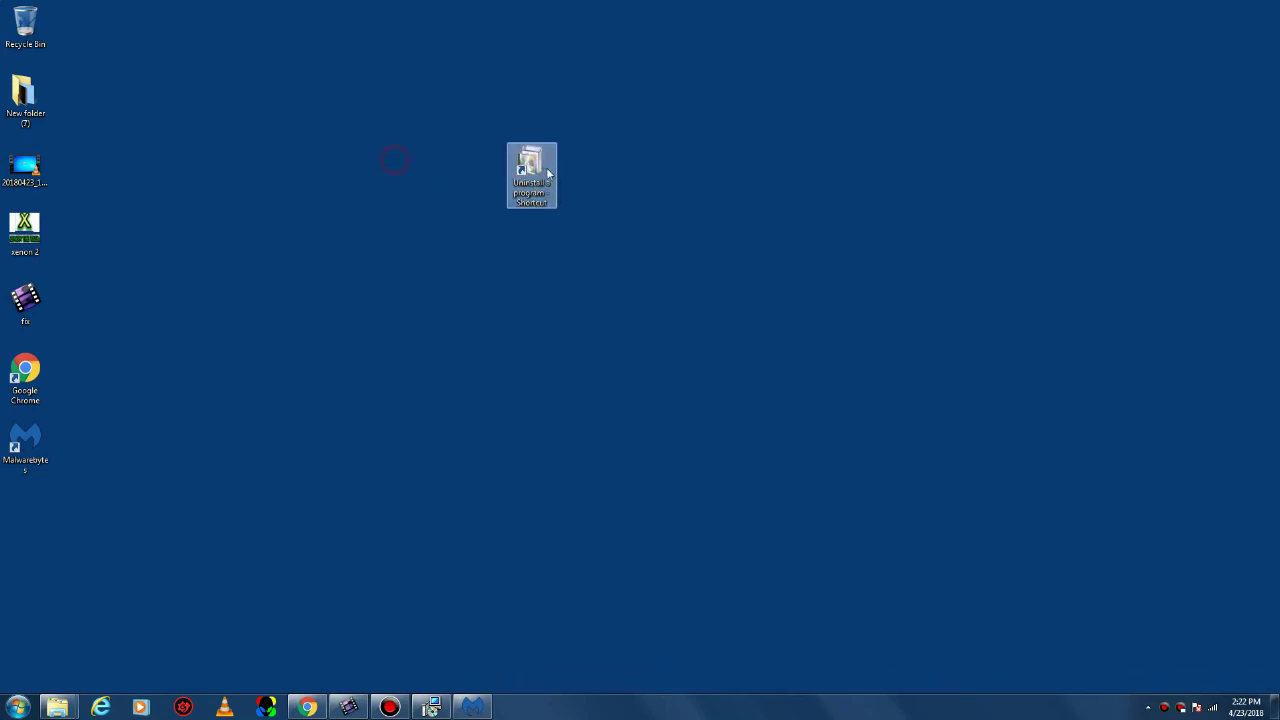
click(548, 172)
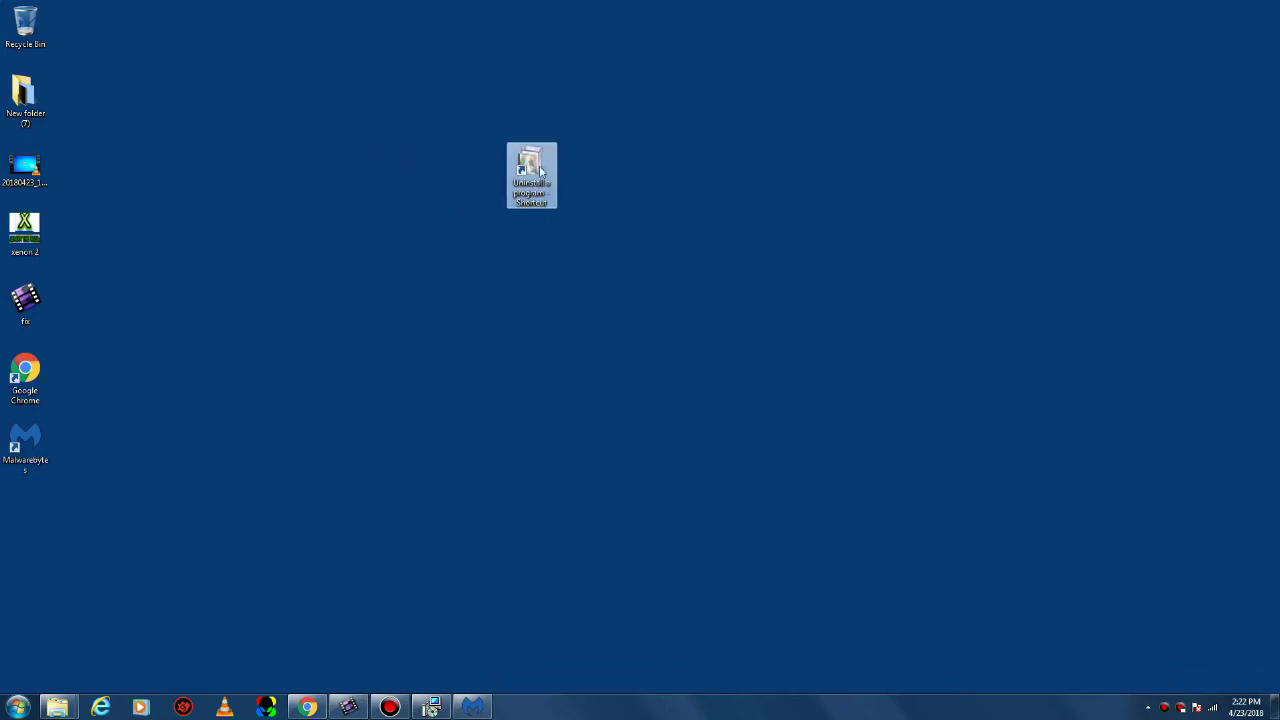
Open Programs and Features from the new shortcut and select ASIO4ALL in the list
double_click(540, 172)
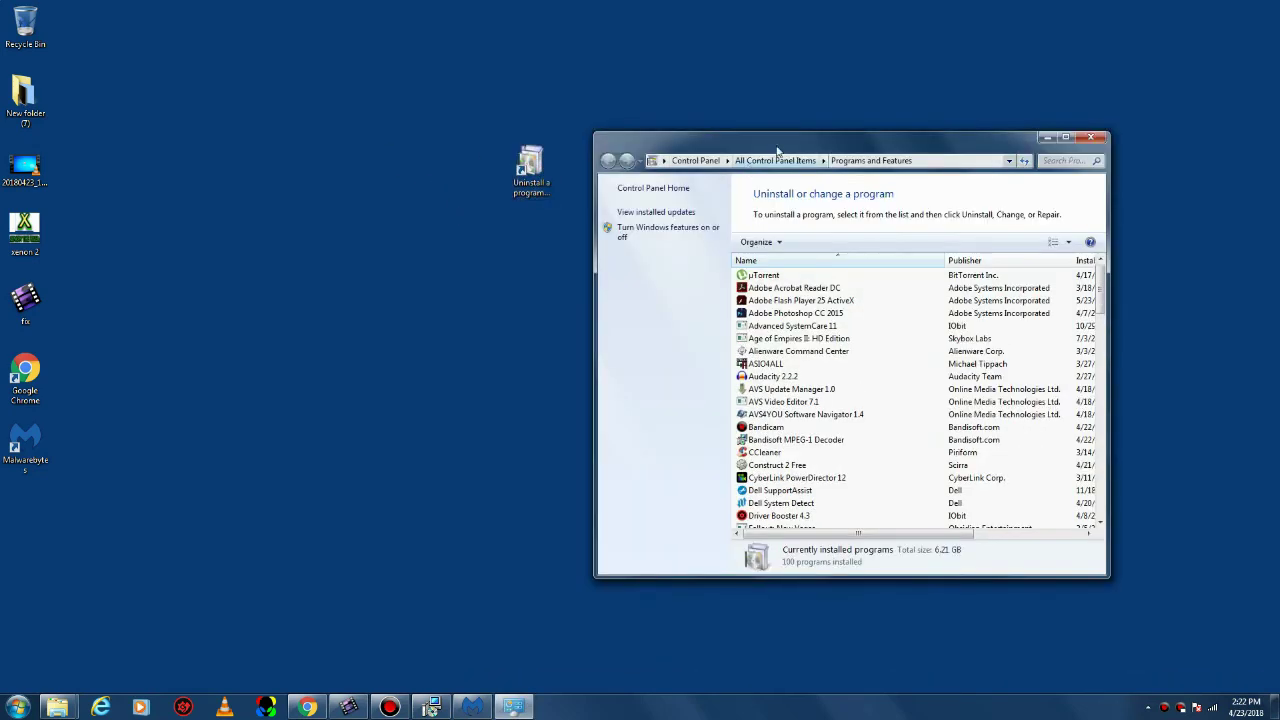
drag(782, 140, 590, 145)
click(612, 313)
mouse_move(903, 293)
mouse_down()
mouse_move(903, 345)
mouse_move(915, 347)
mouse_move(921, 313)
mouse_up()
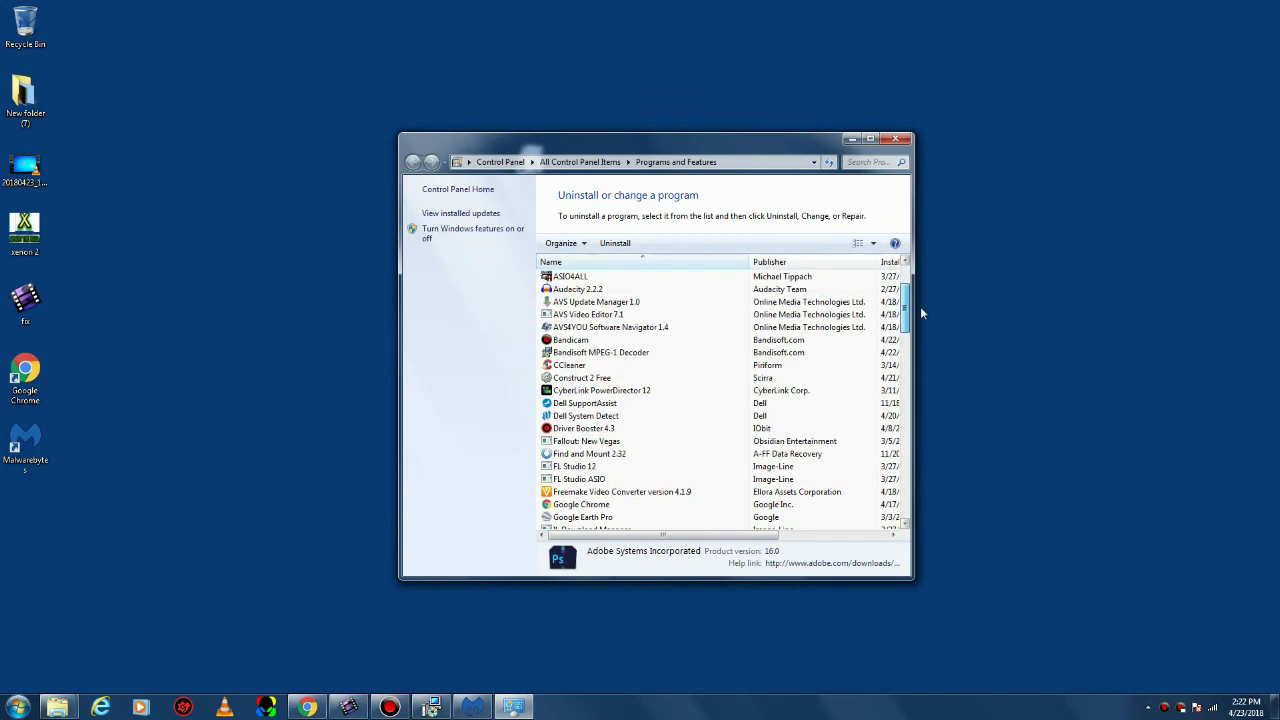
drag(921, 313, 914, 290)
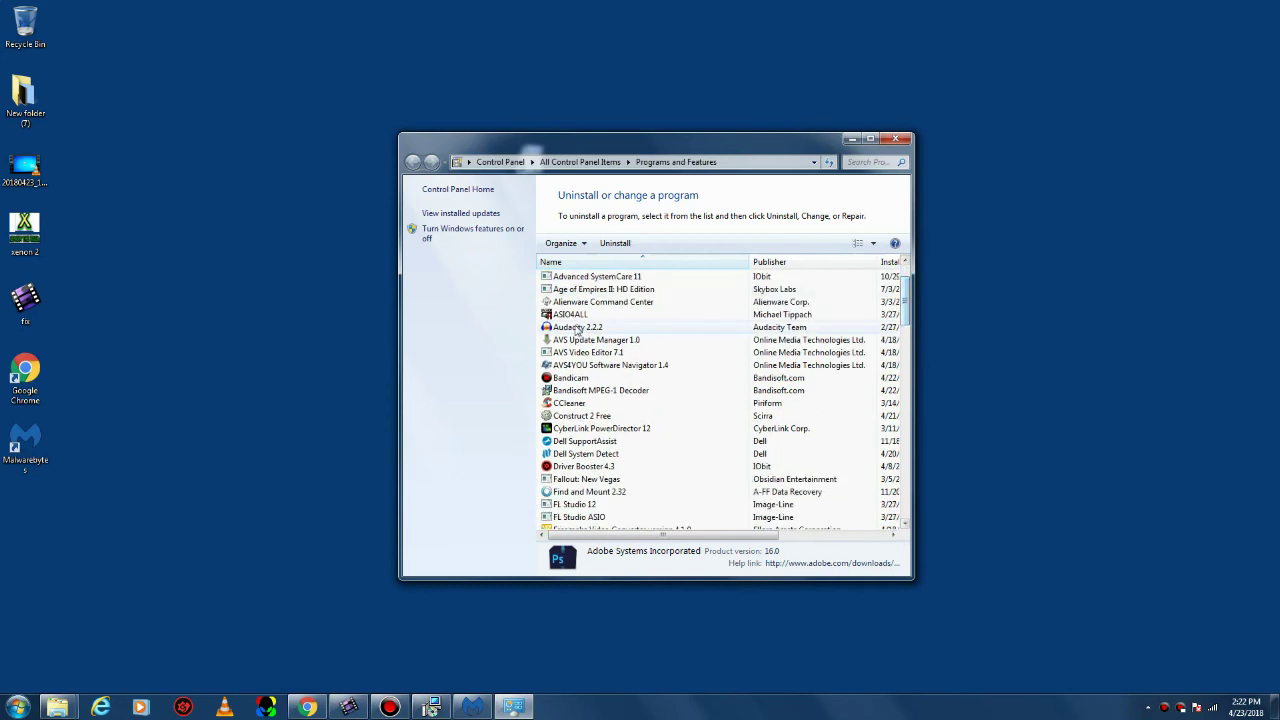
click(616, 314)
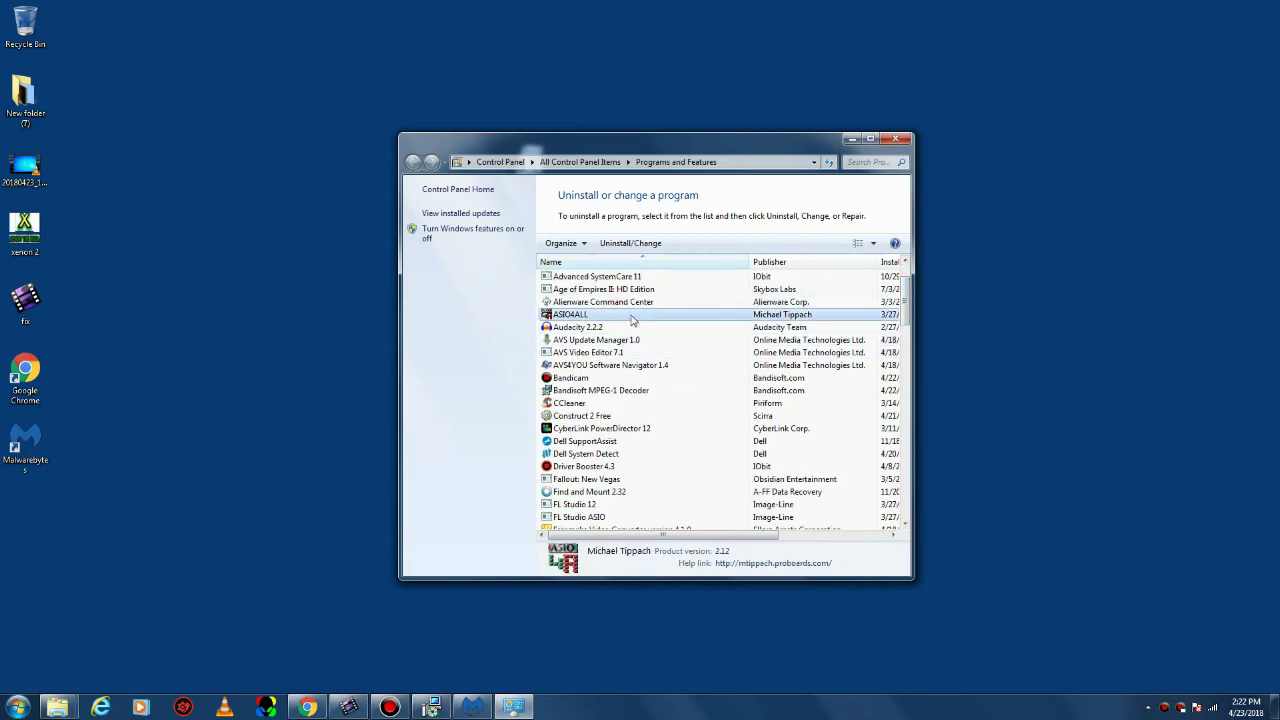
Uninstall ASIO4ALL 2.12 and close its uninstaller after the success message
click(642, 243)
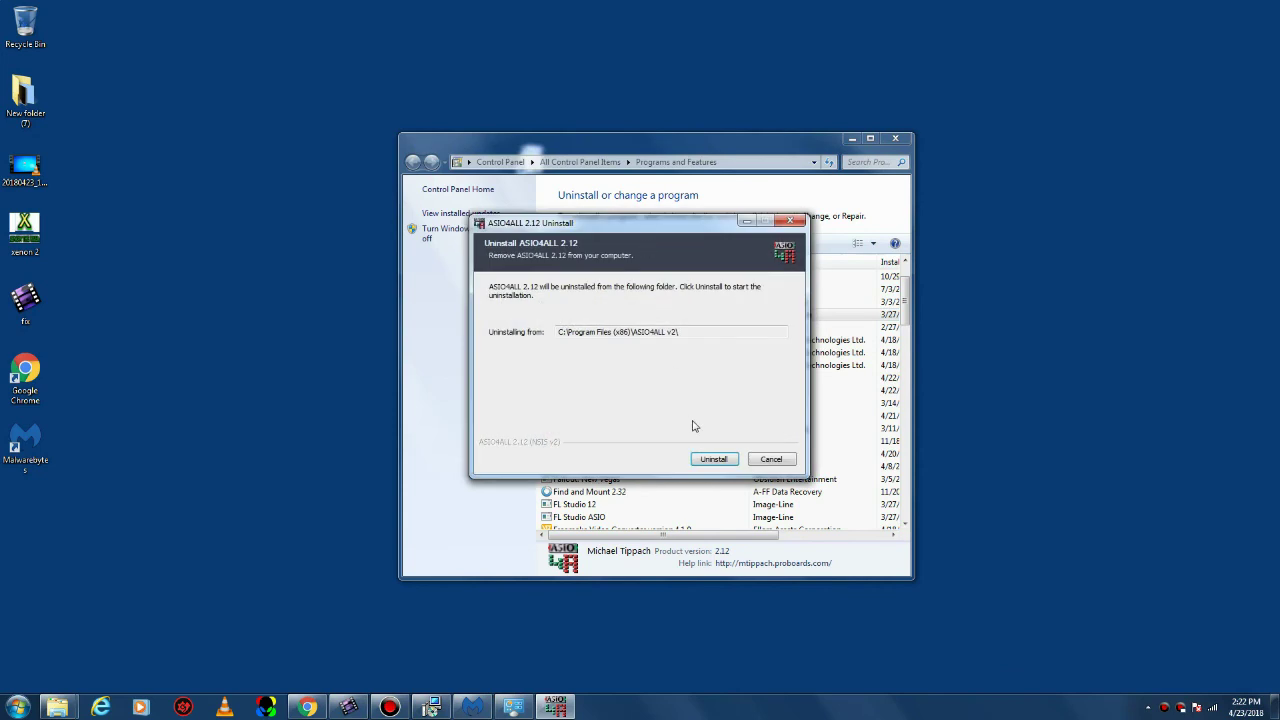
click(712, 459)
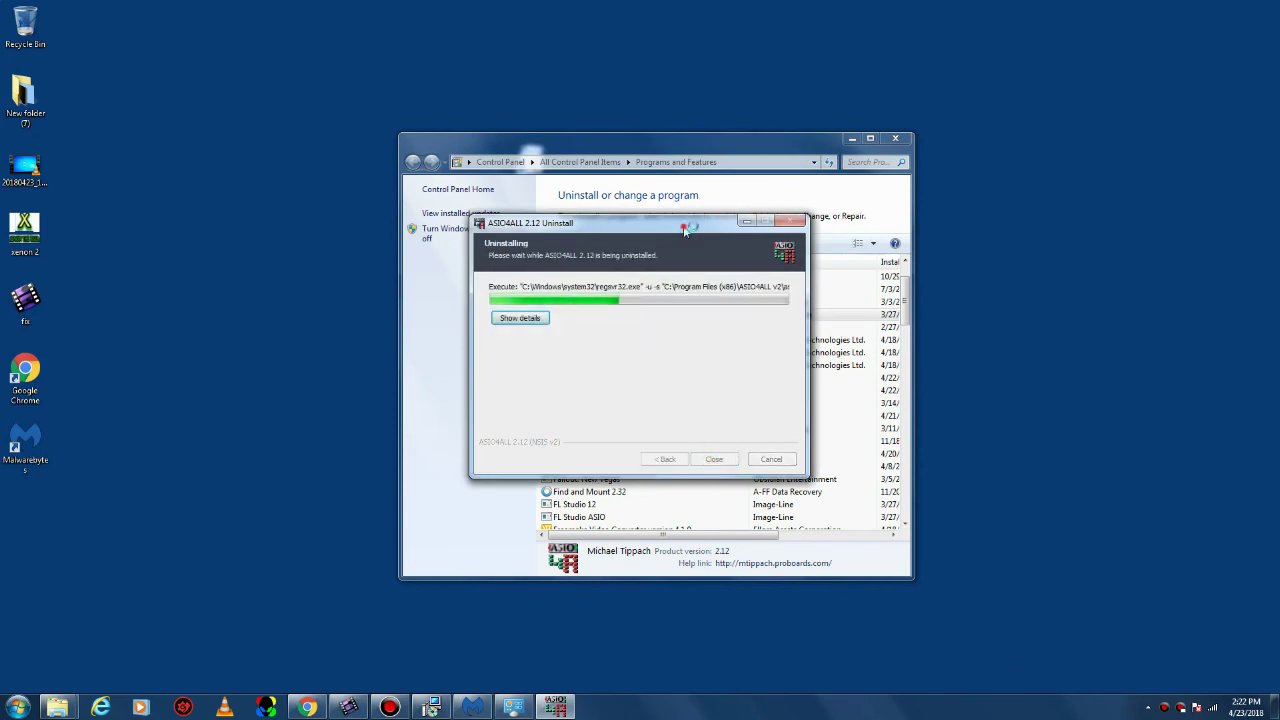
drag(688, 228, 336, 265)
mouse_move(906, 300)
mouse_down()
mouse_move(906, 390)
mouse_move(924, 357)
mouse_move(906, 336)
mouse_up()
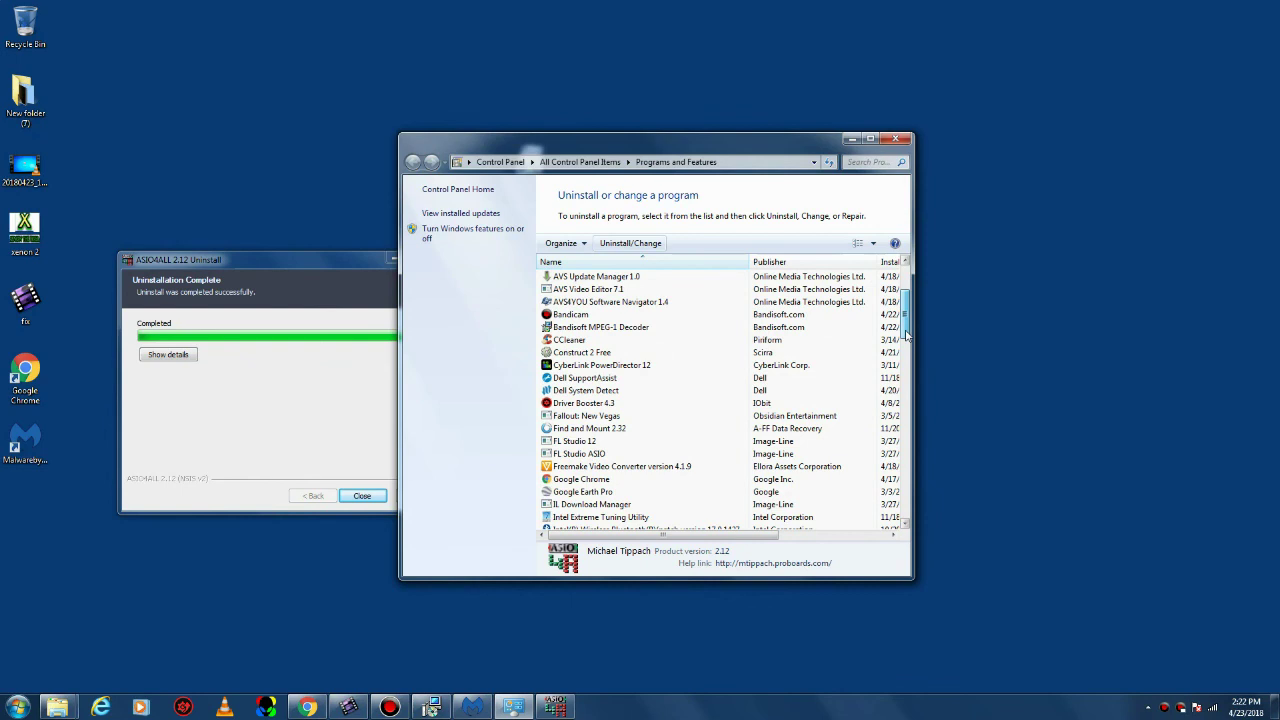
mouse_move(906, 336)
mouse_down()
mouse_move(906, 395)
mouse_move(906, 288)
mouse_move(874, 440)
mouse_move(895, 518)
mouse_up()
click(362, 496)
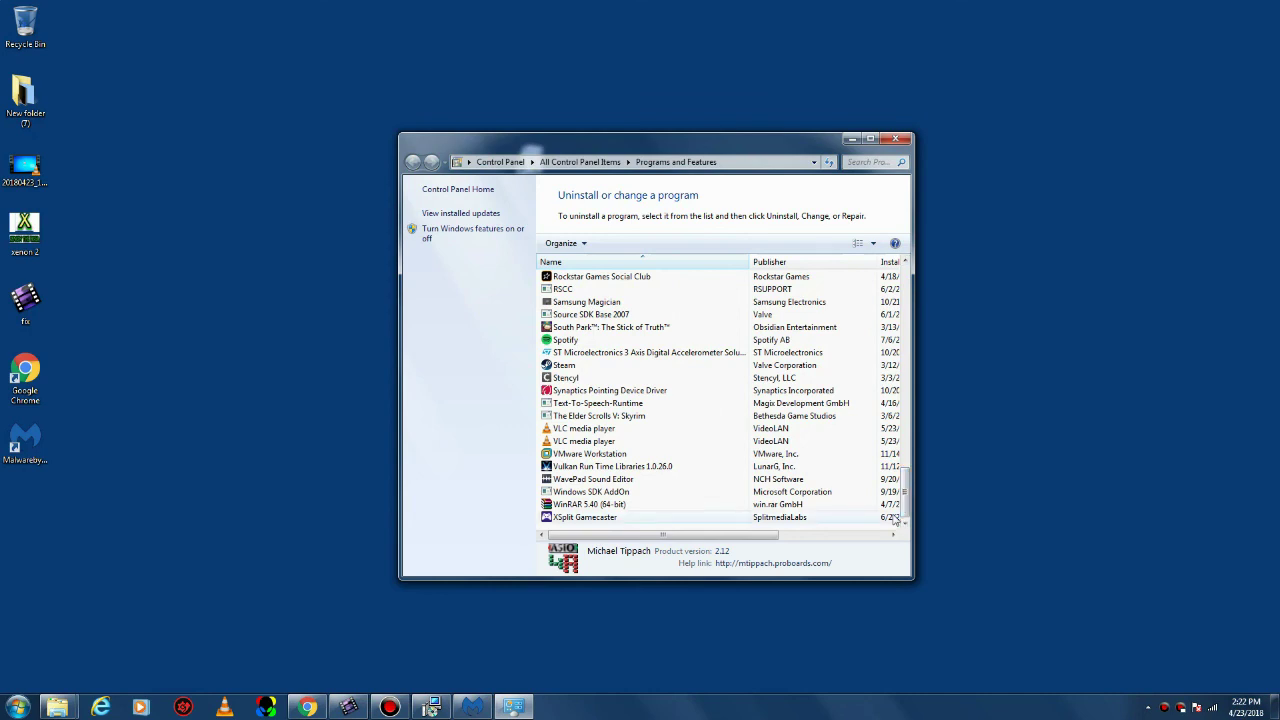
Close the Programs and Features window, returning to the desktop
click(491, 619)
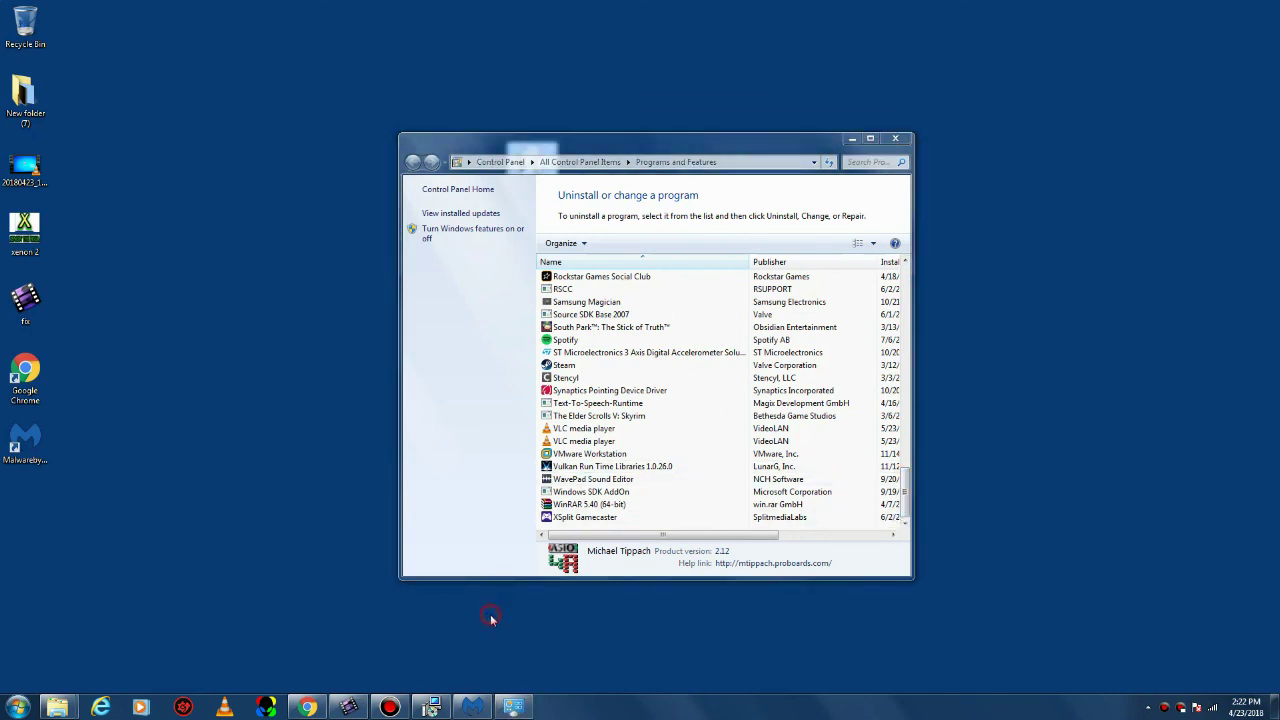
click(899, 141)
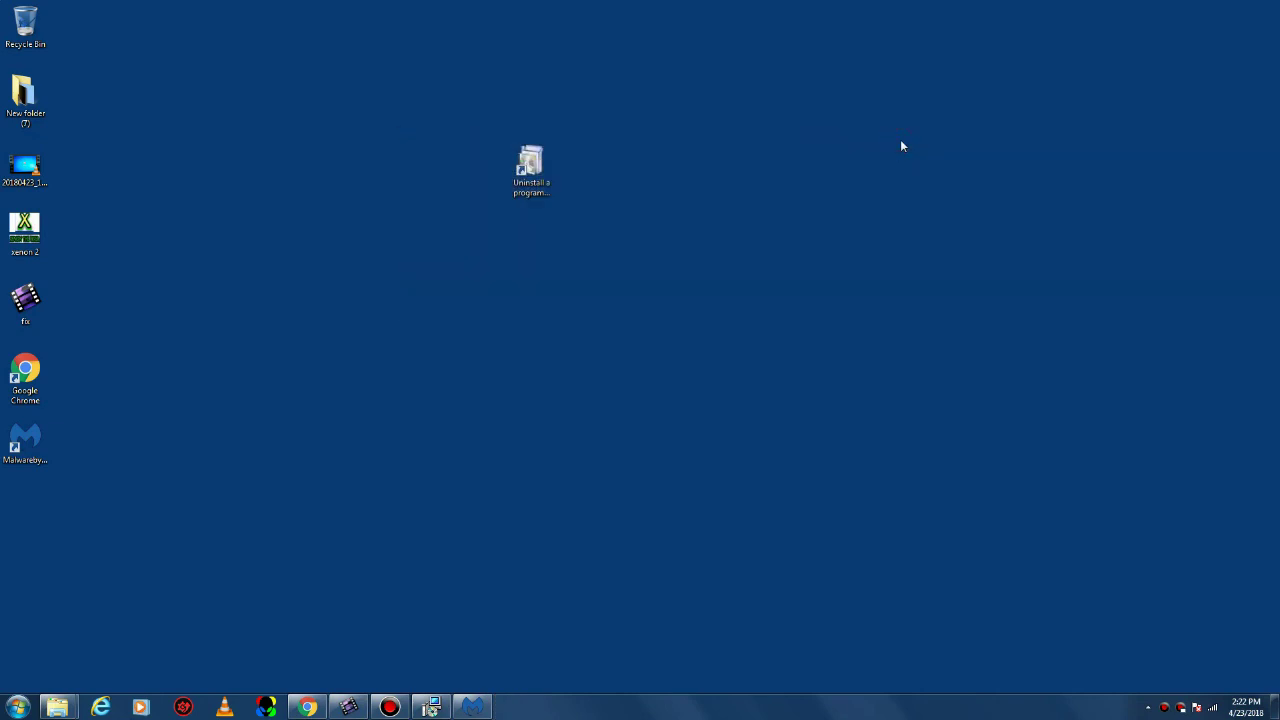